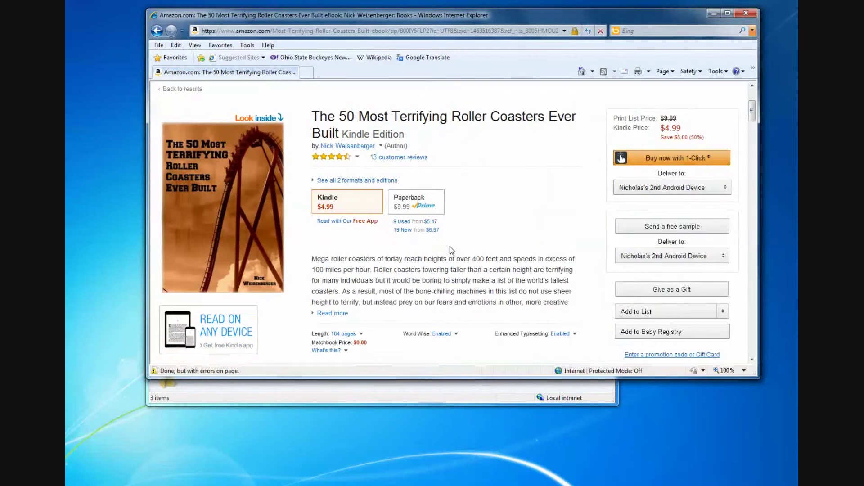
Highlight the book's title and its formats and description text on the web page
{"action": "triple_click", "coordinate": [338, 127]}
{"action": "left_click", "coordinate": [522, 188]}
{"action": "scroll", "coordinate": [453, 156], "scroll_direction": "up", "scroll_amount": 1}
{"action": "left_click_drag", "start_coordinate": [452, 156], "coordinate": [485, 202]}
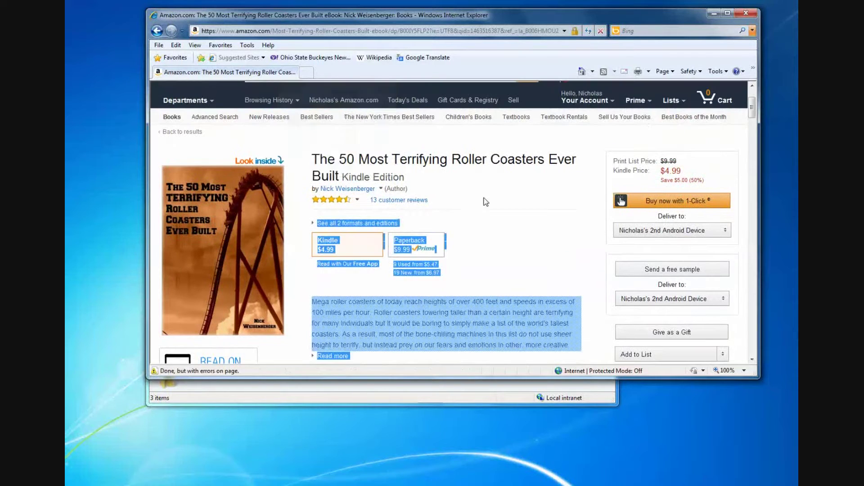
{"action": "left_click", "coordinate": [494, 243]}
{"action": "mouse_move", "coordinate": [334, 200]}
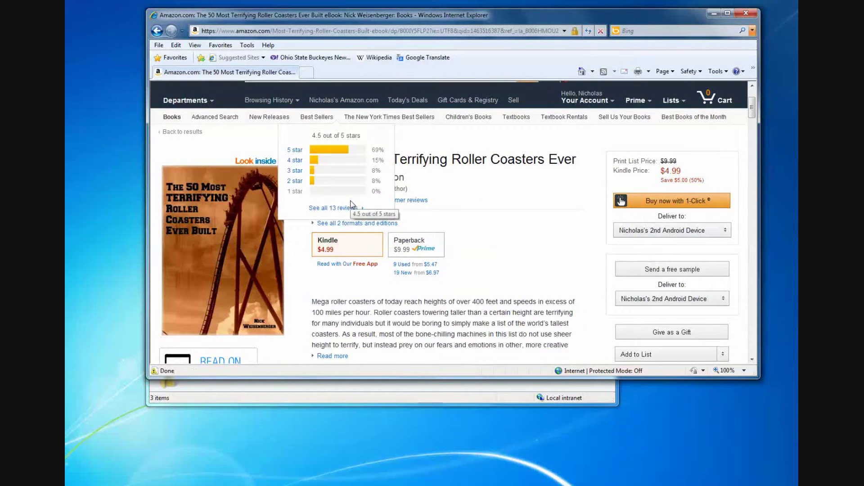
Hide the browser and open 'How to Write a Book in Excel' from the Today folder
{"action": "scroll", "coordinate": [482, 221], "scroll_direction": "down", "scroll_amount": 2}
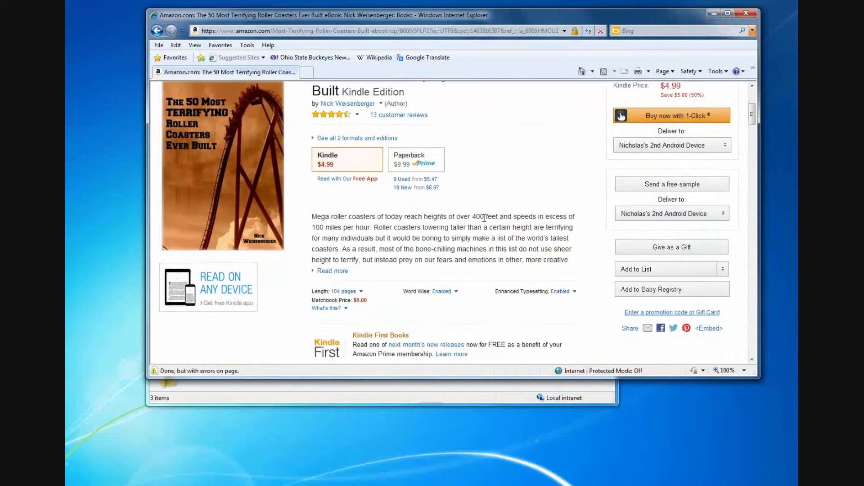
{"action": "mouse_move", "coordinate": [753, 121]}
{"action": "left_mouse_down"}
{"action": "mouse_move", "coordinate": [754, 225]}
{"action": "mouse_move", "coordinate": [753, 156]}
{"action": "left_mouse_up"}
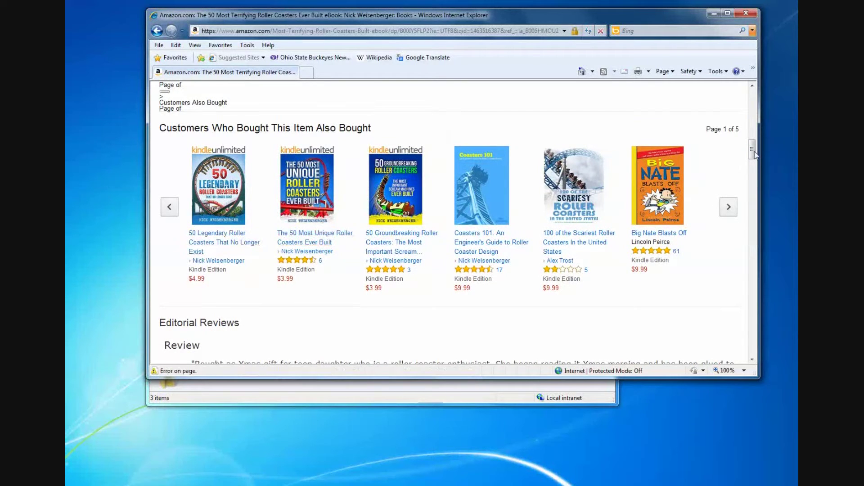
{"action": "left_click_drag", "start_coordinate": [752, 153], "coordinate": [754, 115]}
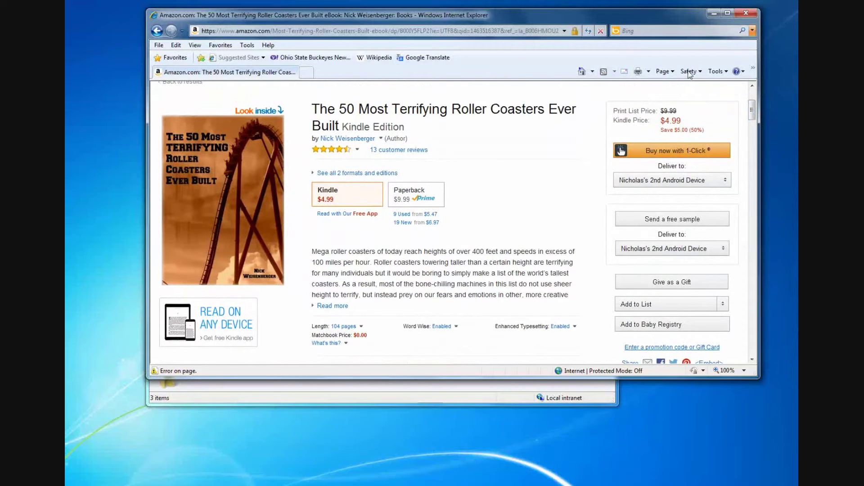
{"action": "left_click", "coordinate": [713, 14]}
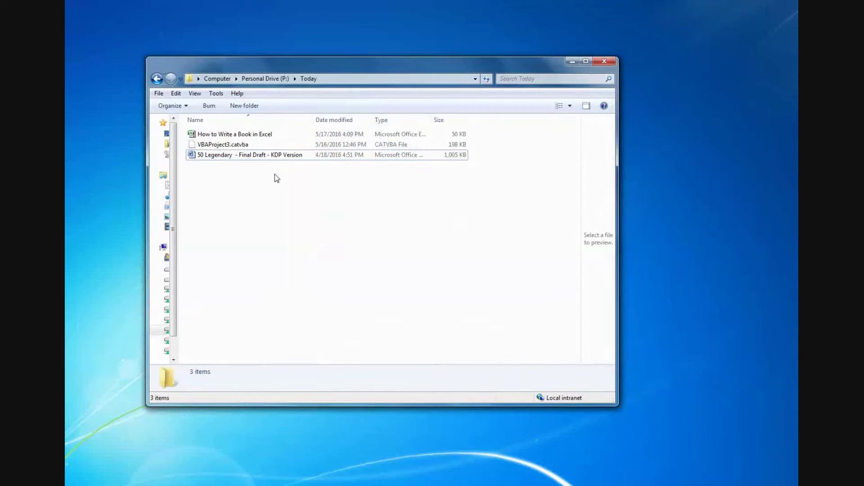
{"action": "double_click", "coordinate": [256, 135]}
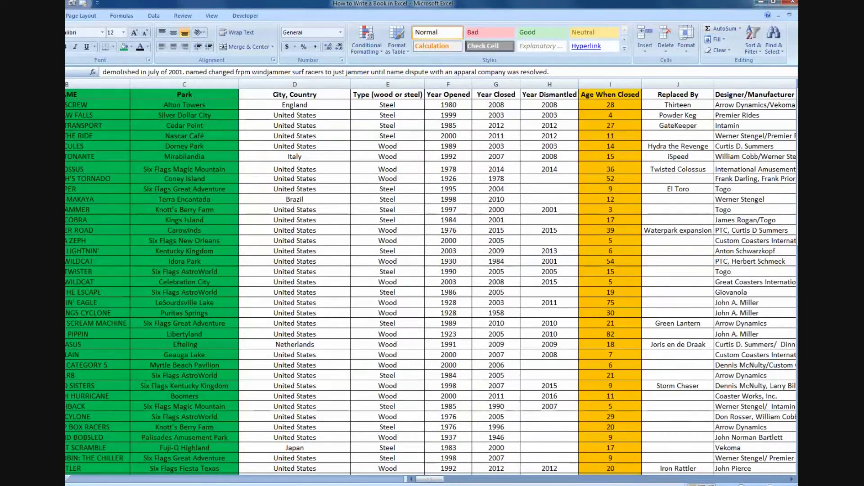
Move and resize the Excel window to fill the screen, then scroll to the last coaster rows
{"action": "left_click", "coordinate": [775, 3]}
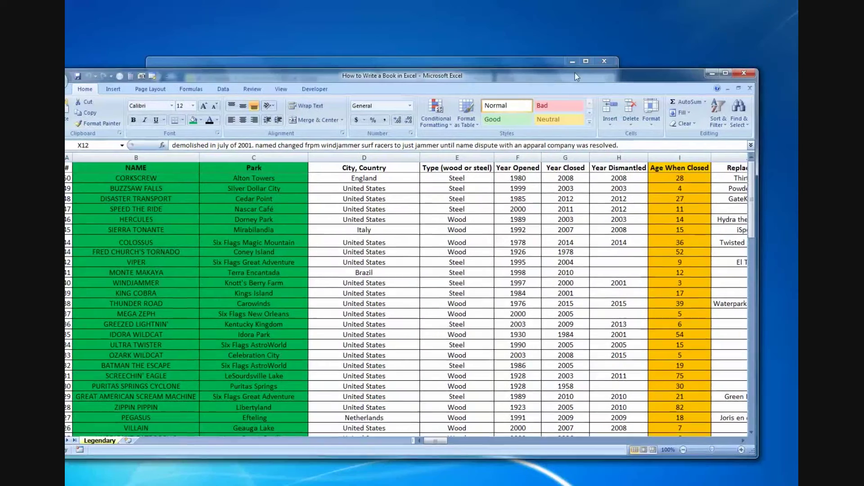
{"action": "left_click_drag", "start_coordinate": [574, 72], "coordinate": [595, 7]}
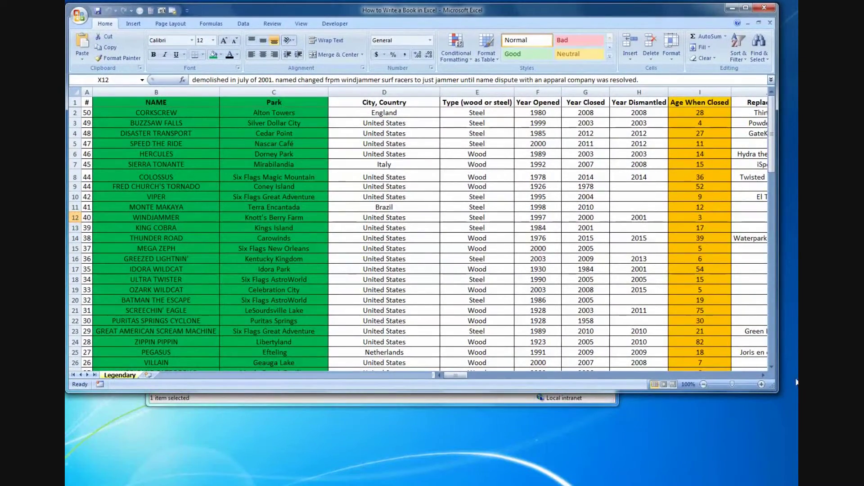
{"action": "left_click_drag", "start_coordinate": [773, 385], "coordinate": [793, 476]}
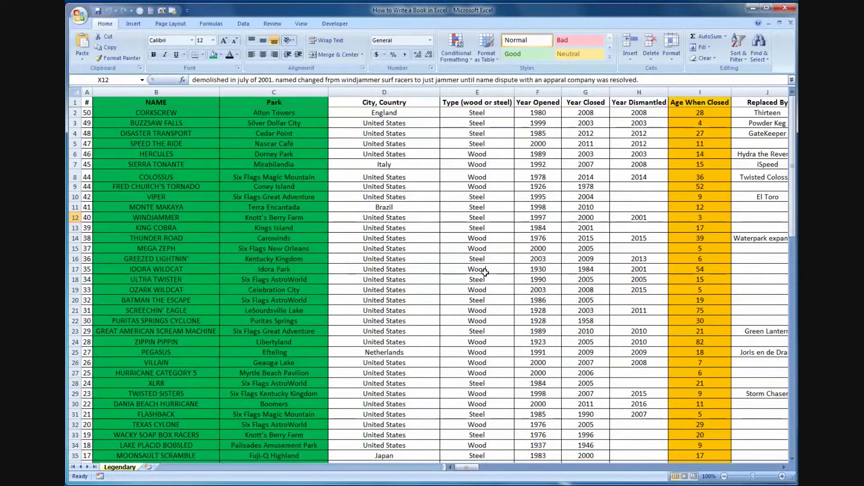
{"action": "left_click", "coordinate": [196, 114]}
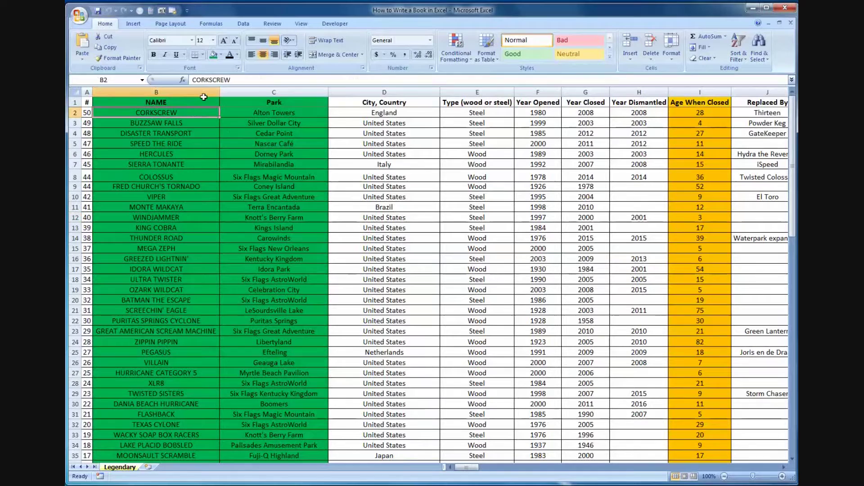
{"action": "scroll", "coordinate": [318, 113], "scroll_direction": "down", "scroll_amount": 2}
{"action": "scroll", "coordinate": [310, 135], "scroll_direction": "down", "scroll_amount": 8}
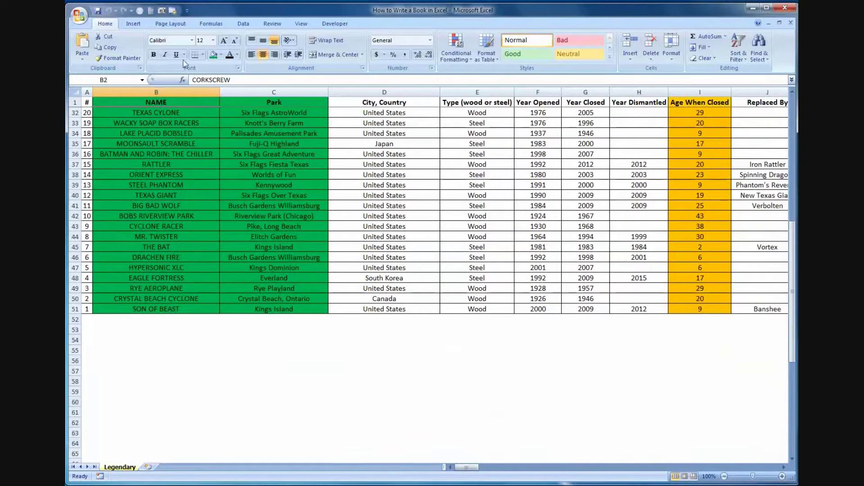
{"action": "left_click", "coordinate": [133, 23]}
Draw a text box below row 51 reading 'GREEN = my input', 'ORANGE = formula', everything else outsource
{"action": "left_click", "coordinate": [413, 46]}
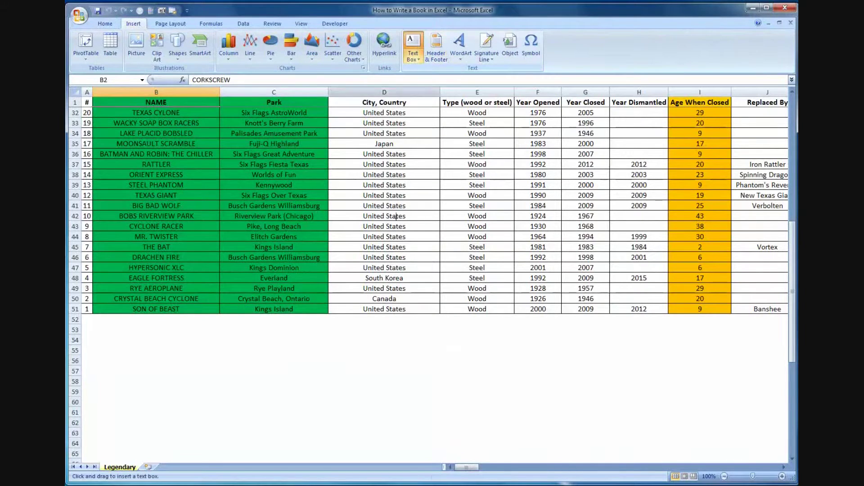
{"action": "left_click_drag", "start_coordinate": [276, 348], "coordinate": [402, 401]}
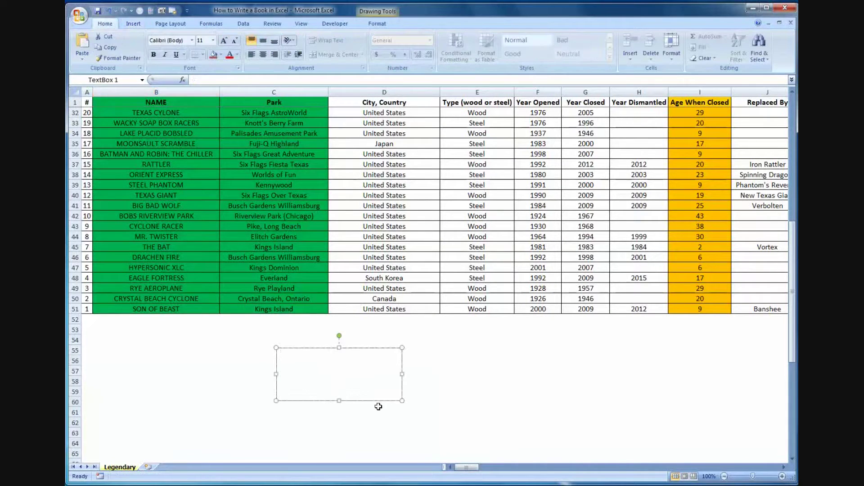
{"action": "type", "text": "GRE"}
{"action": "type", "text": "ula everyt"}
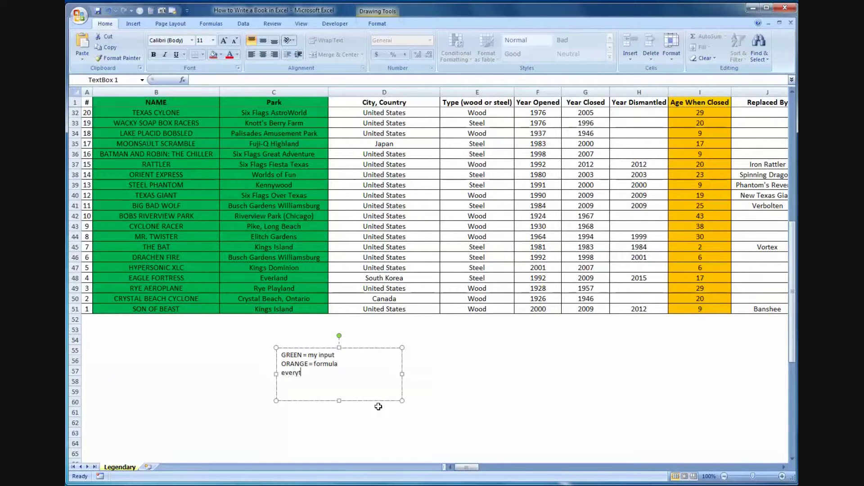
{"action": "type", "text": "hing else = outsource"}
Leave the legend box and select the green NAME and Park columns
{"action": "left_click", "coordinate": [381, 418]}
{"action": "scroll", "coordinate": [434, 401], "scroll_direction": "up", "scroll_amount": 2}
{"action": "scroll", "coordinate": [438, 397], "scroll_direction": "up", "scroll_amount": 8}
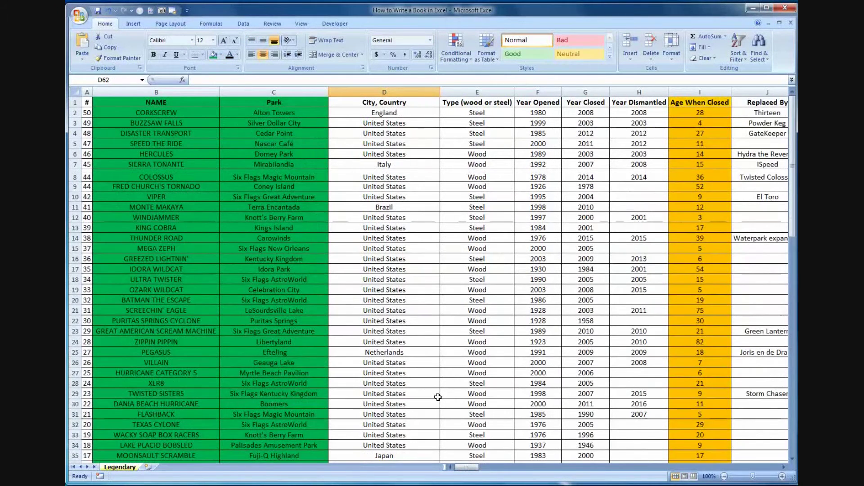
{"action": "scroll", "coordinate": [180, 133], "scroll_direction": "down", "scroll_amount": 3}
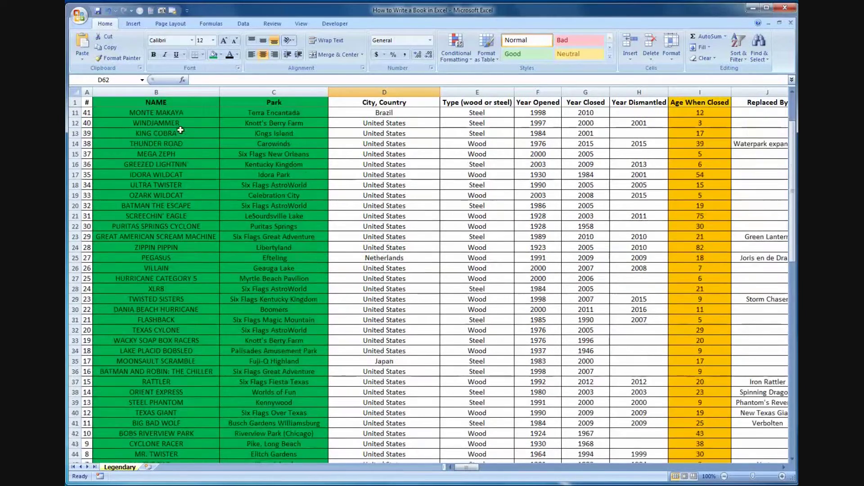
{"action": "scroll", "coordinate": [180, 133], "scroll_direction": "down", "scroll_amount": 2}
{"action": "left_click", "coordinate": [193, 90]}
{"action": "left_click", "coordinate": [274, 92]}
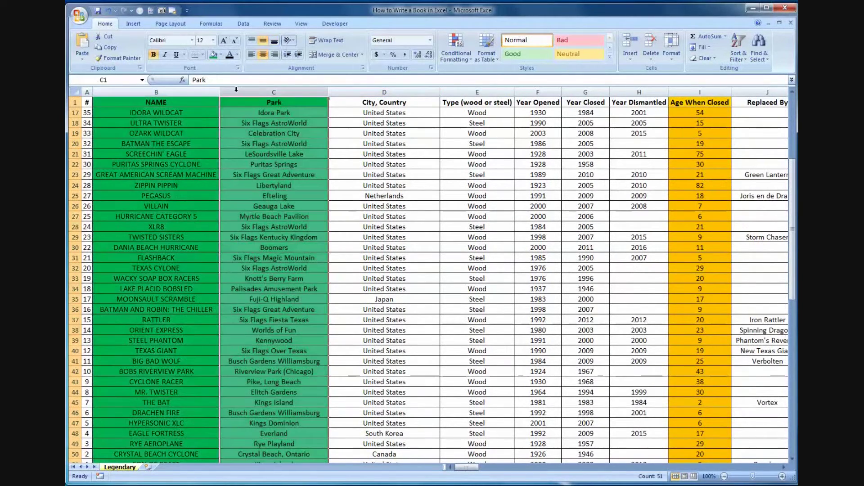
{"action": "scroll", "coordinate": [497, 257], "scroll_direction": "up", "scroll_amount": 4}
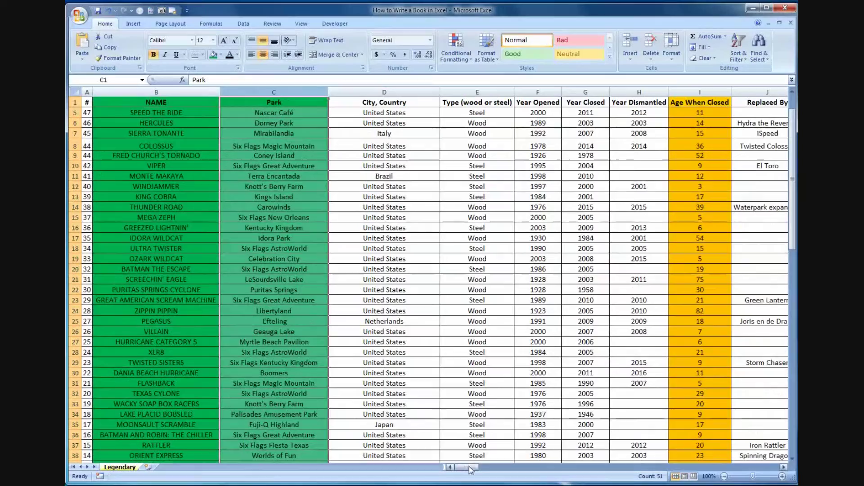
Enter =G6-F6 in I6 so Age When Closed shows 14
{"action": "mouse_move", "coordinate": [469, 466]}
{"action": "left_mouse_down"}
{"action": "mouse_move", "coordinate": [617, 467]}
{"action": "mouse_move", "coordinate": [504, 468]}
{"action": "left_mouse_up"}
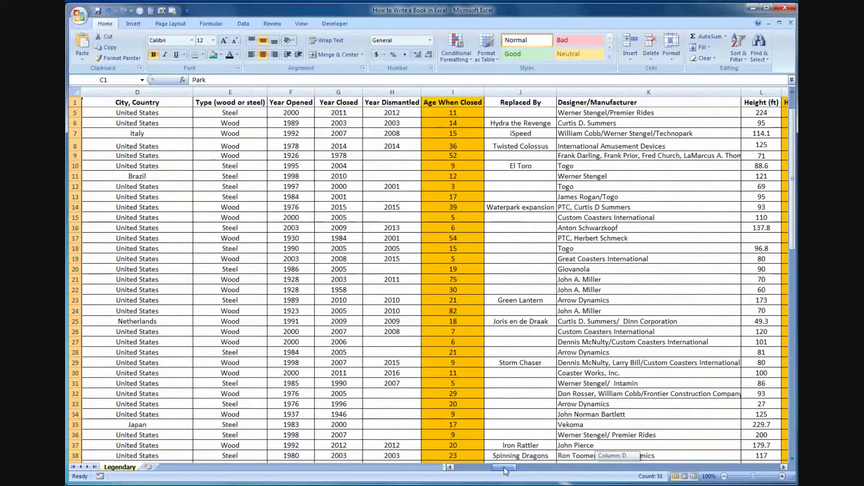
{"action": "left_click", "coordinate": [451, 120]}
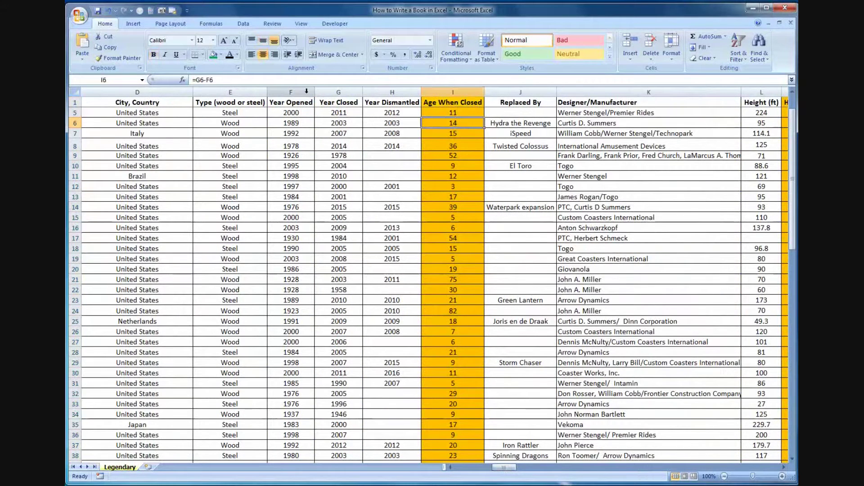
{"action": "type", "text": "=G6-F6"}
{"action": "key", "text": "Return"}
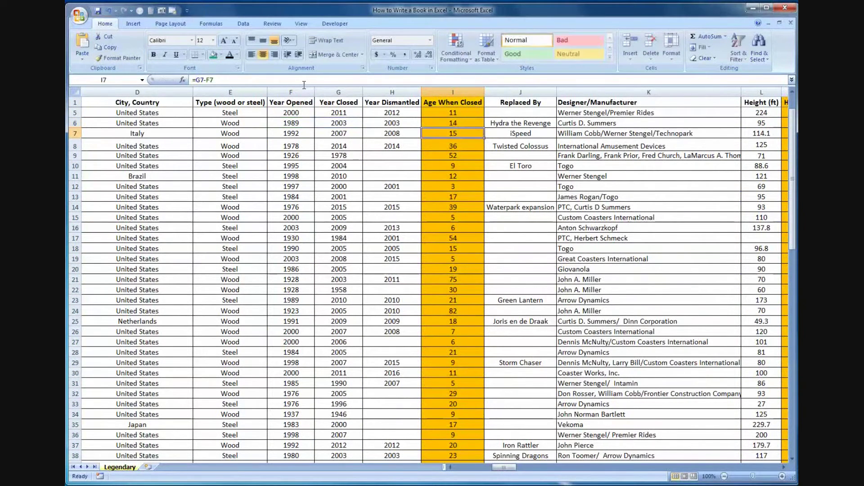
Inspect the orange metric formulas in M10, O10, Q10 and S10
{"action": "mouse_move", "coordinate": [506, 468]}
{"action": "left_mouse_down"}
{"action": "mouse_move", "coordinate": [495, 471]}
{"action": "mouse_move", "coordinate": [556, 469]}
{"action": "left_mouse_up"}
{"action": "left_click", "coordinate": [522, 167]}
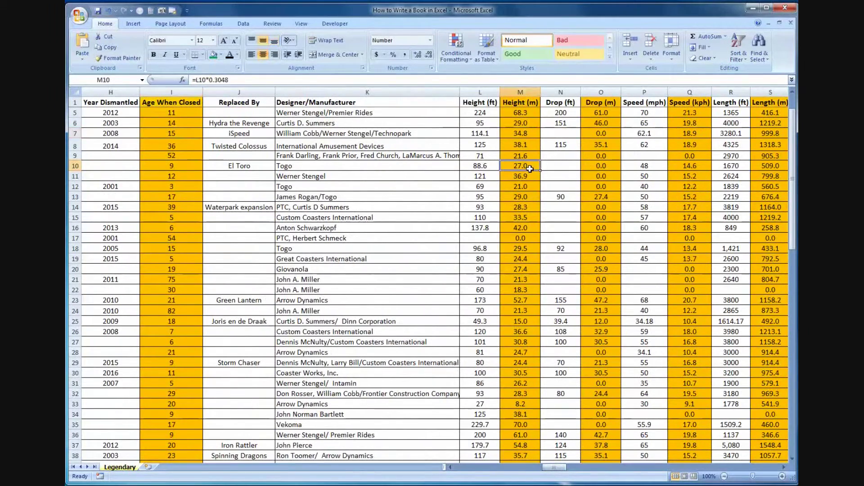
{"action": "left_click", "coordinate": [598, 166]}
{"action": "left_click", "coordinate": [682, 167]}
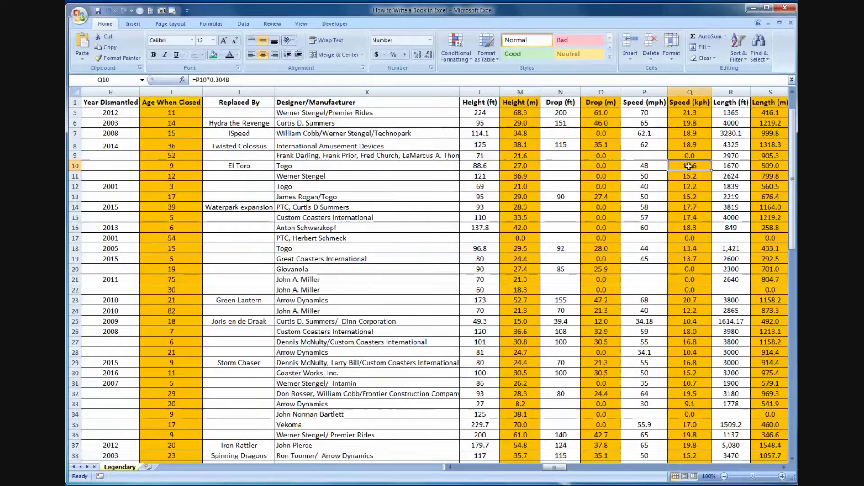
{"action": "left_click", "coordinate": [768, 167]}
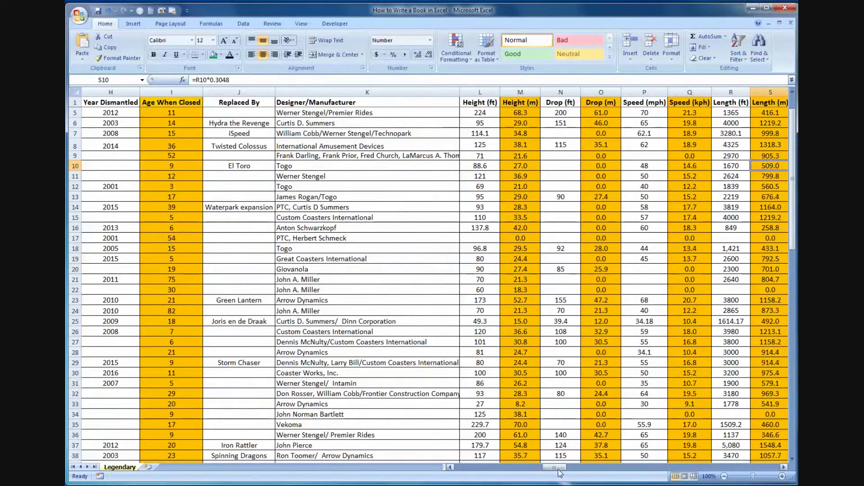
{"action": "left_click_drag", "start_coordinate": [560, 471], "coordinate": [619, 471]}
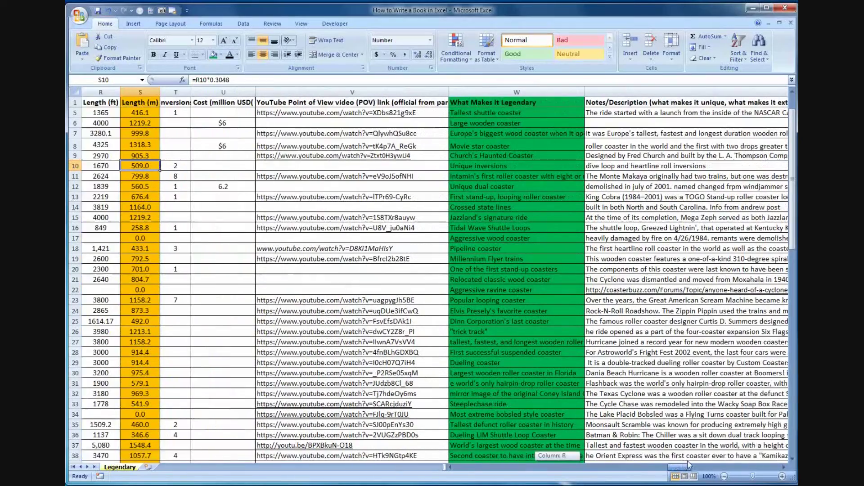
Check the description text in cell X5 and the empty notes cell X6
{"action": "left_click_drag", "start_coordinate": [618, 466], "coordinate": [728, 448]}
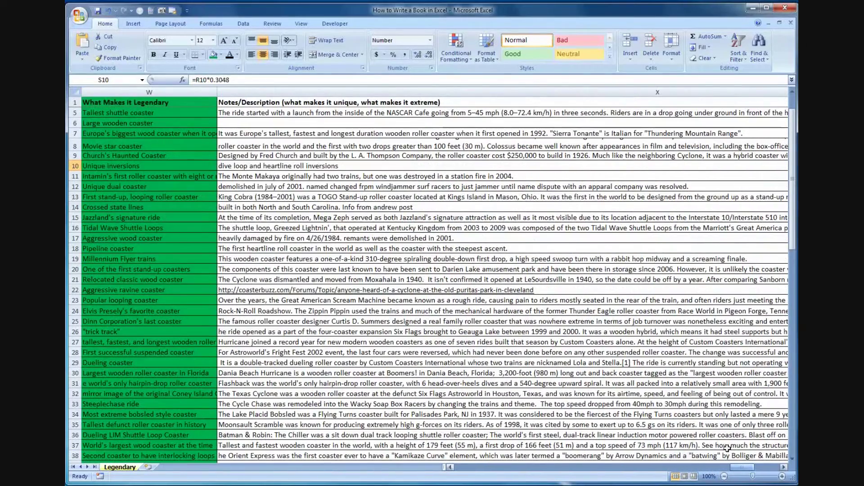
{"action": "left_click", "coordinate": [566, 115]}
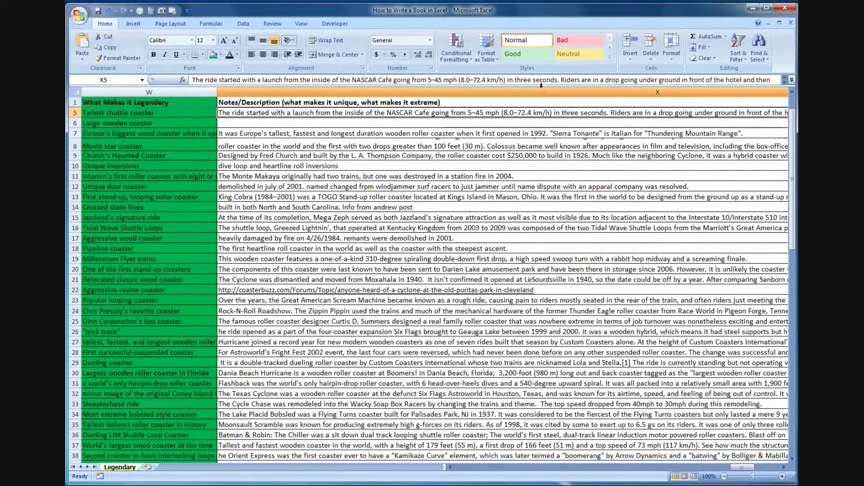
{"action": "mouse_move", "coordinate": [541, 85]}
{"action": "left_mouse_down"}
{"action": "mouse_move", "coordinate": [550, 138]}
{"action": "mouse_move", "coordinate": [540, 85]}
{"action": "left_mouse_up"}
{"action": "left_click", "coordinate": [540, 121]}
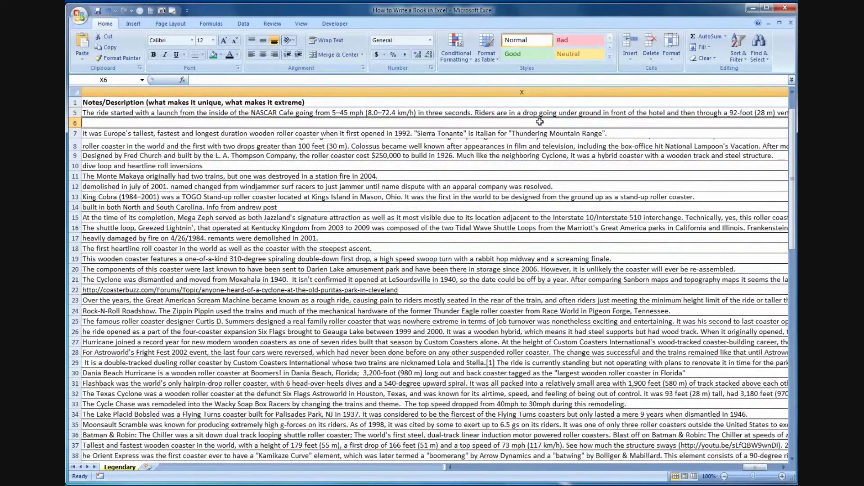
{"action": "left_click_drag", "start_coordinate": [751, 470], "coordinate": [758, 471]}
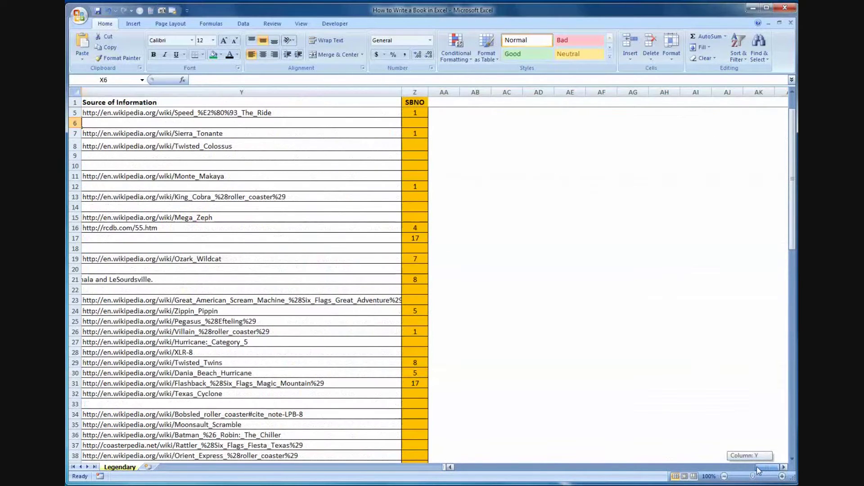
View the source URL in Y5, then return to column A and the main coaster rows
{"action": "left_click", "coordinate": [272, 114]}
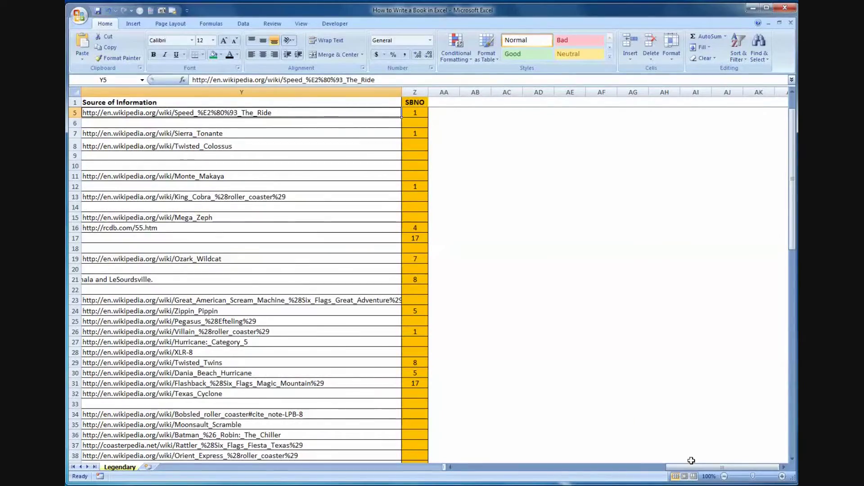
{"action": "left_click_drag", "start_coordinate": [684, 467], "coordinate": [479, 472]}
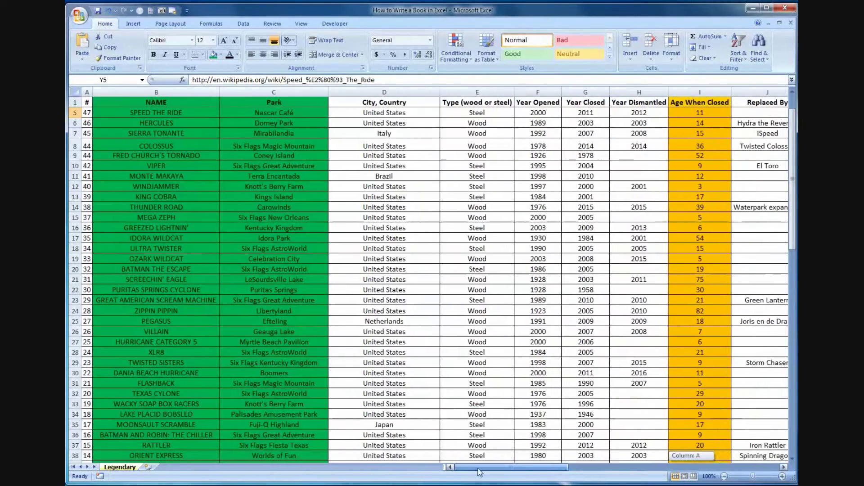
{"action": "scroll", "coordinate": [475, 358], "scroll_direction": "down", "scroll_amount": 5}
{"action": "scroll", "coordinate": [475, 358], "scroll_direction": "up", "scroll_amount": 2}
{"action": "left_click", "coordinate": [483, 278]}
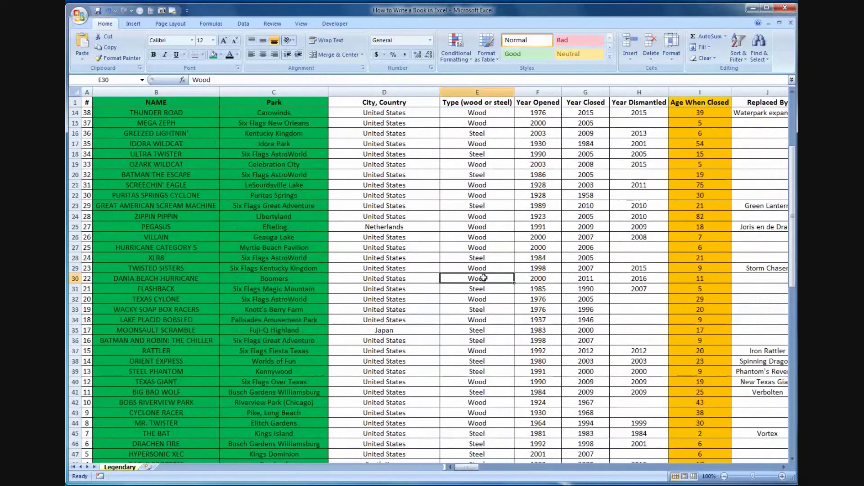
{"action": "left_click", "coordinate": [302, 26]}
{"action": "left_click", "coordinate": [613, 60]}
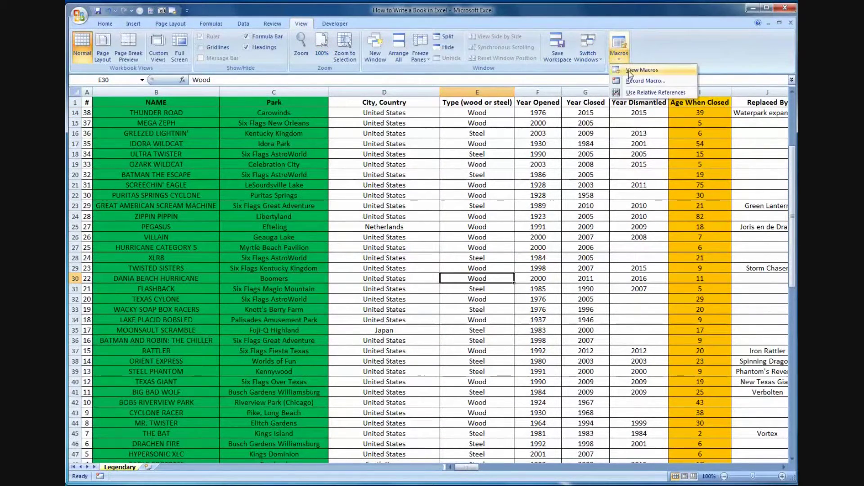
{"action": "left_click", "coordinate": [653, 70]}
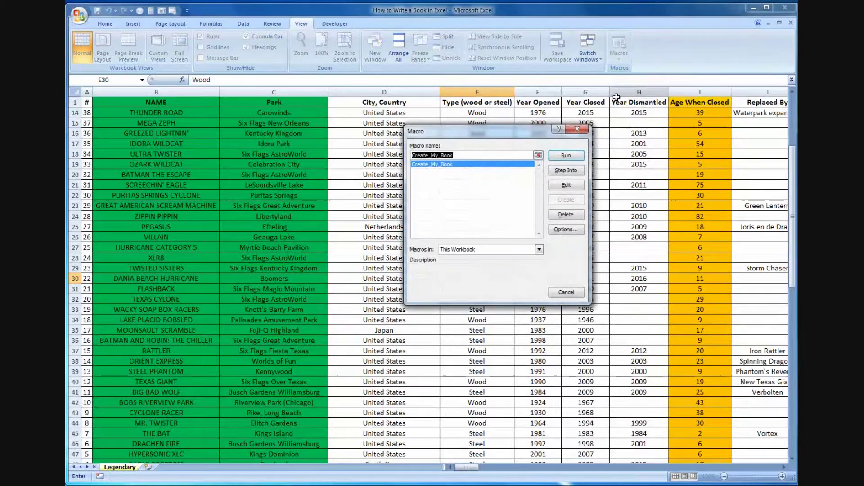
{"action": "left_click", "coordinate": [565, 170]}
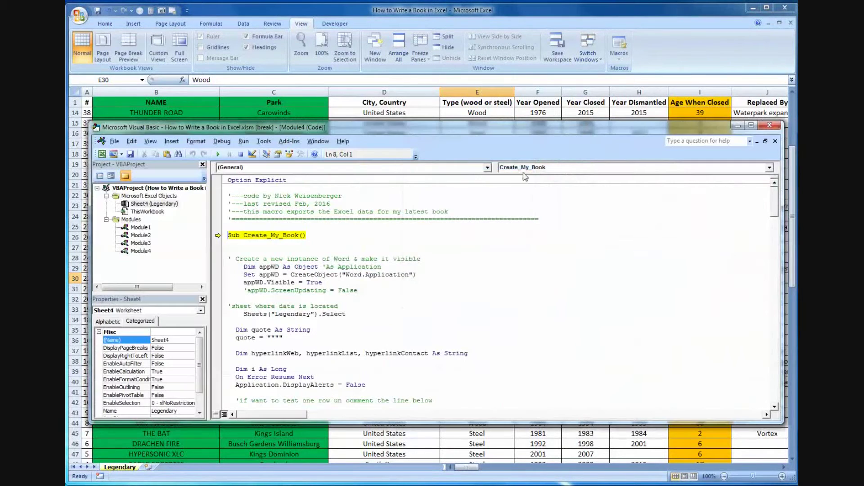
{"action": "left_click", "coordinate": [240, 155]}
{"action": "left_click", "coordinate": [356, 239]}
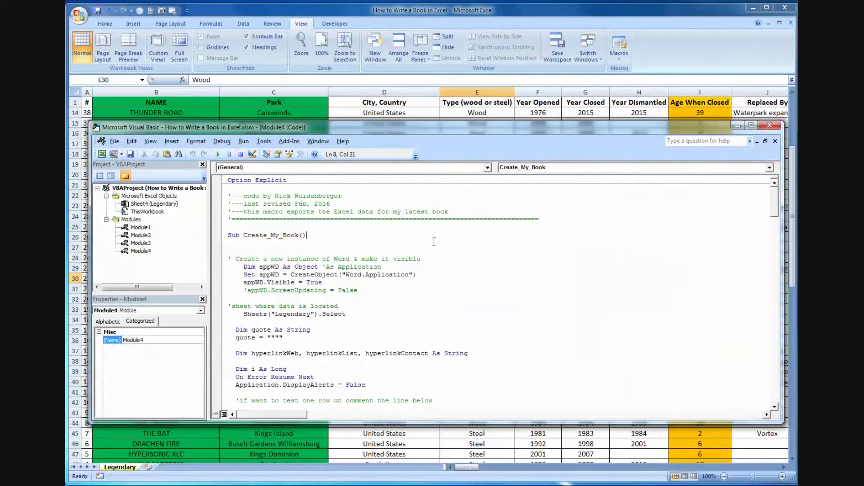
{"action": "scroll", "coordinate": [410, 239], "scroll_direction": "down", "scroll_amount": 1}
{"action": "scroll", "coordinate": [395, 249], "scroll_direction": "down", "scroll_amount": 1}
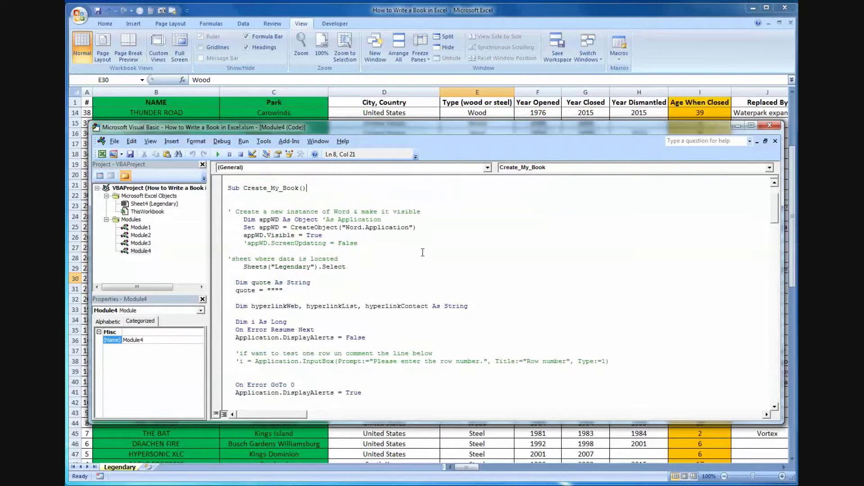
{"action": "scroll", "coordinate": [405, 250], "scroll_direction": "down", "scroll_amount": 2}
{"action": "scroll", "coordinate": [424, 252], "scroll_direction": "down", "scroll_amount": 9}
{"action": "mouse_move", "coordinate": [775, 236]}
{"action": "left_mouse_down"}
{"action": "mouse_move", "coordinate": [771, 381]}
{"action": "mouse_move", "coordinate": [767, 198]}
{"action": "left_mouse_up"}
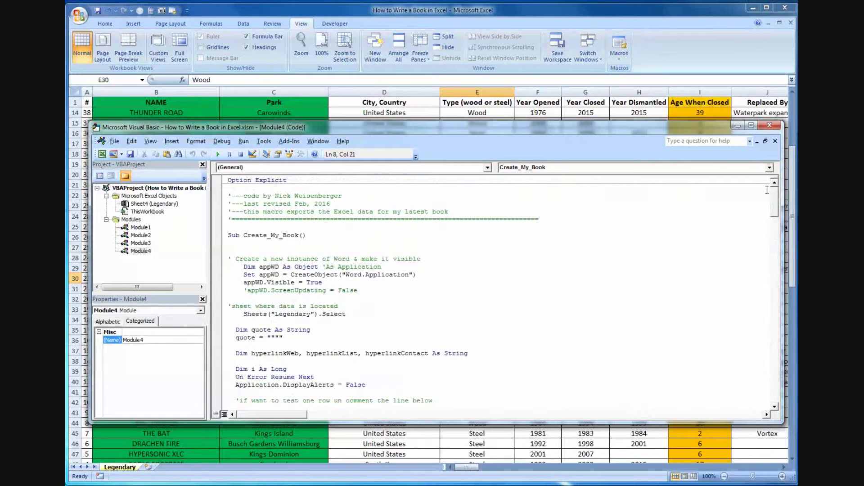
Close the VBA editor and run Create_My_Book from the View Macros list
{"action": "left_click", "coordinate": [774, 128]}
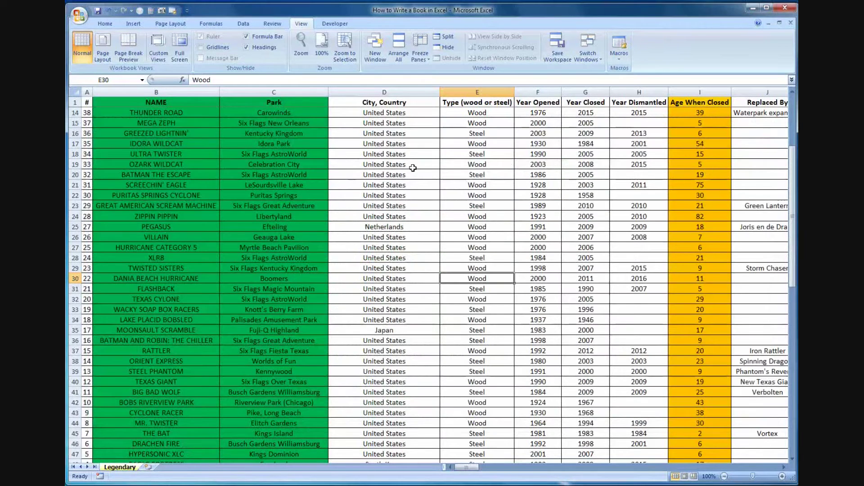
{"action": "left_click", "coordinate": [619, 58]}
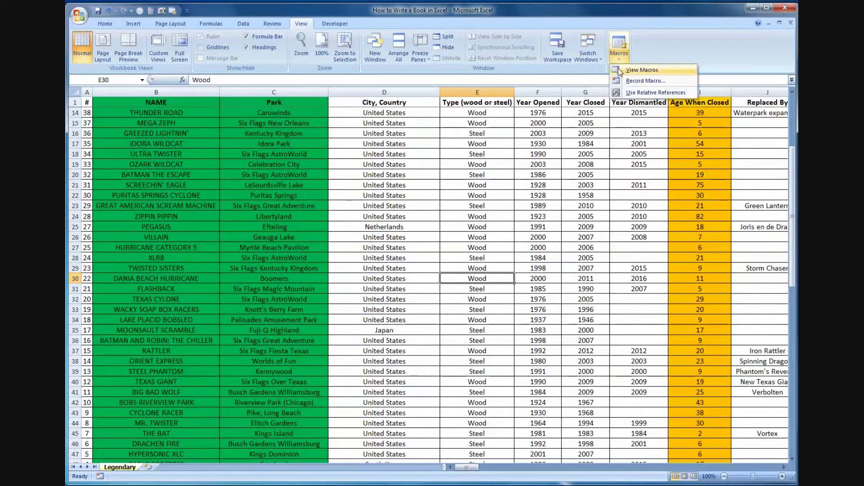
{"action": "left_click", "coordinate": [630, 70]}
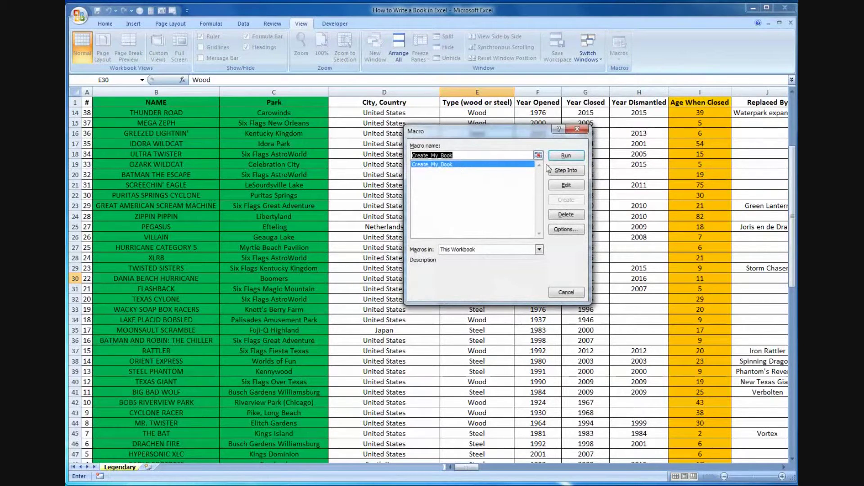
{"action": "left_click", "coordinate": [566, 156]}
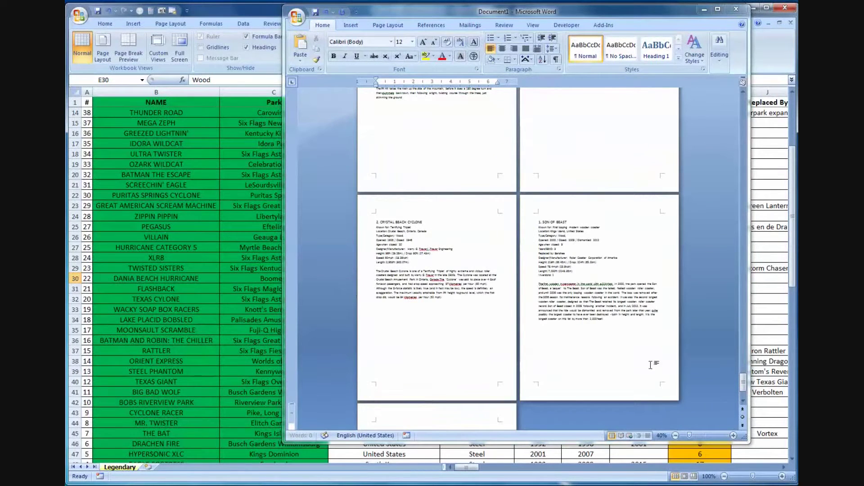
Narrow the generated document window, zoom pages to 70%, and compare with the spreadsheet
{"action": "left_click_drag", "start_coordinate": [741, 381], "coordinate": [743, 383]}
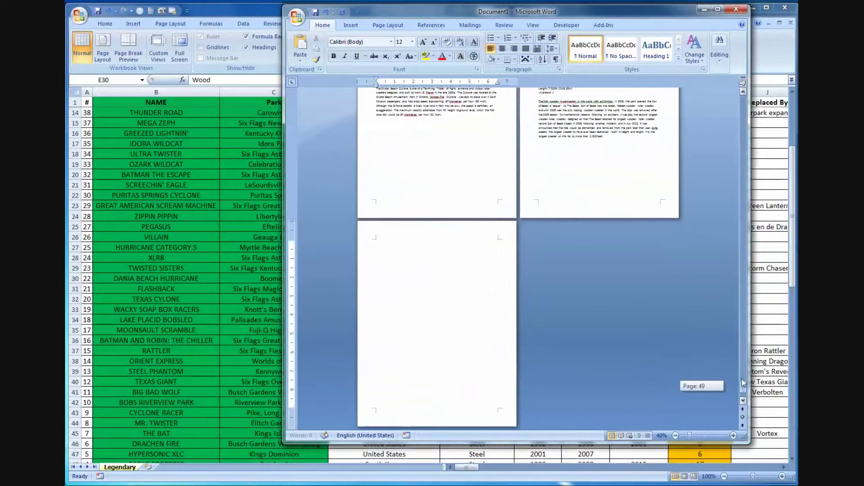
{"action": "left_click_drag", "start_coordinate": [738, 140], "coordinate": [739, 94]}
{"action": "left_click_drag", "start_coordinate": [750, 140], "coordinate": [618, 144]}
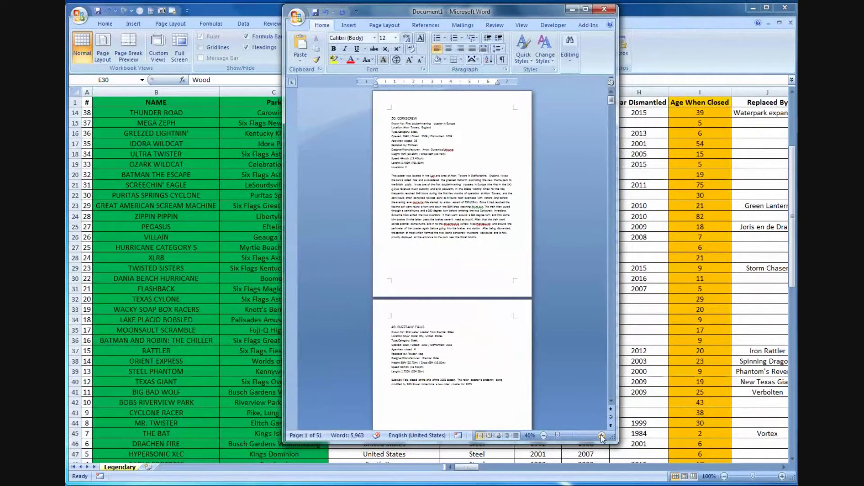
{"action": "left_click", "coordinate": [602, 436]}
{"action": "left_click", "coordinate": [602, 436]}
{"action": "left_click", "coordinate": [601, 435]}
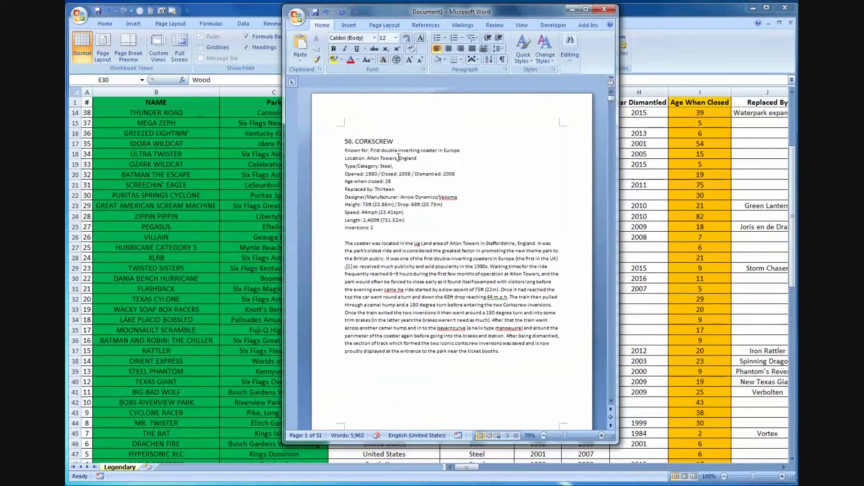
{"action": "left_click", "coordinate": [572, 9]}
{"action": "scroll", "coordinate": [263, 182], "scroll_direction": "up", "scroll_amount": 4}
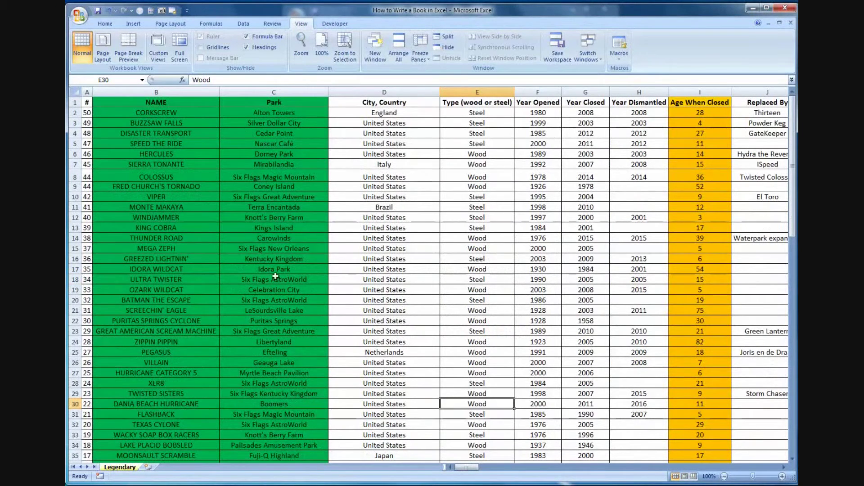
{"action": "key", "text": "alt+Tab"}
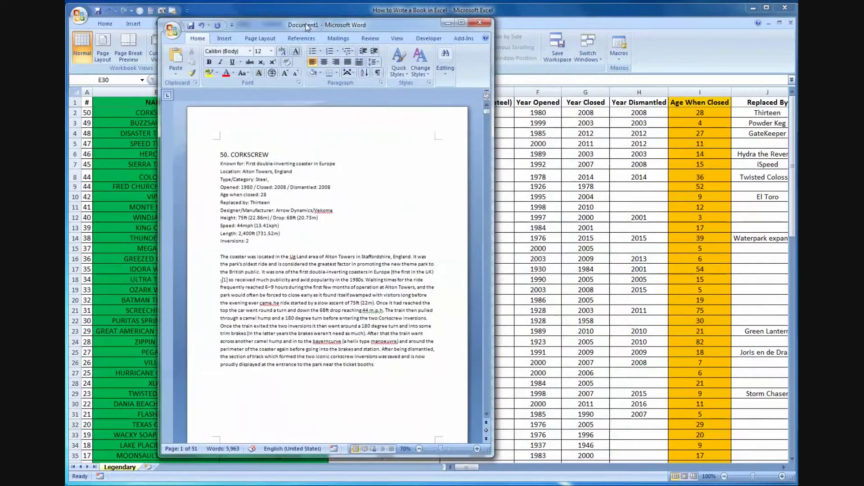
Scroll the document beside Excel, then open '50 Legendary - Final Draft - KDP Version'
{"action": "left_click_drag", "start_coordinate": [444, 13], "coordinate": [272, 19]}
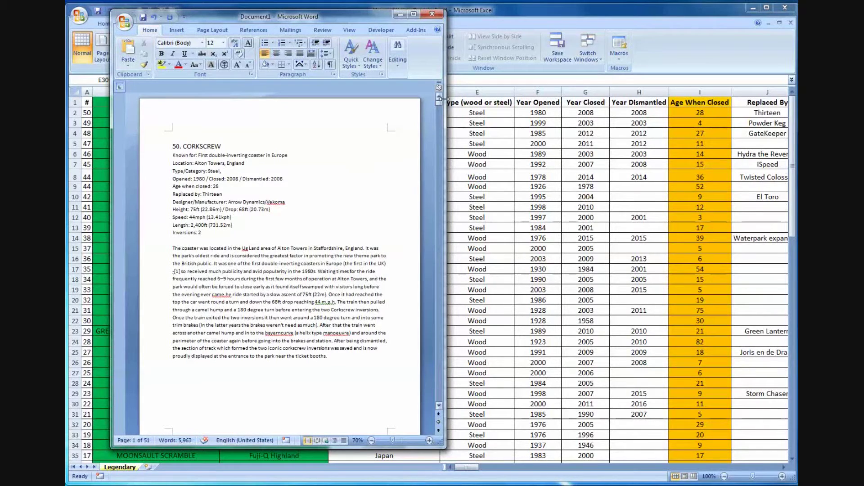
{"action": "left_click_drag", "start_coordinate": [439, 99], "coordinate": [440, 326]}
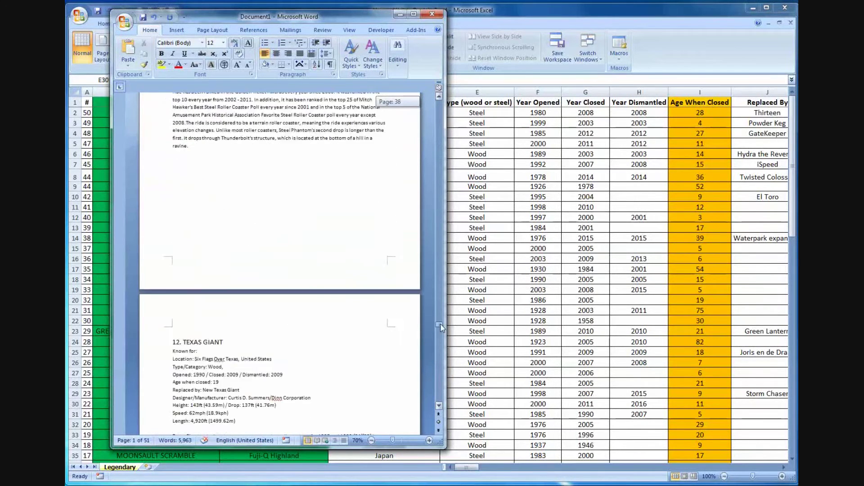
{"action": "left_click_drag", "start_coordinate": [440, 324], "coordinate": [441, 396]}
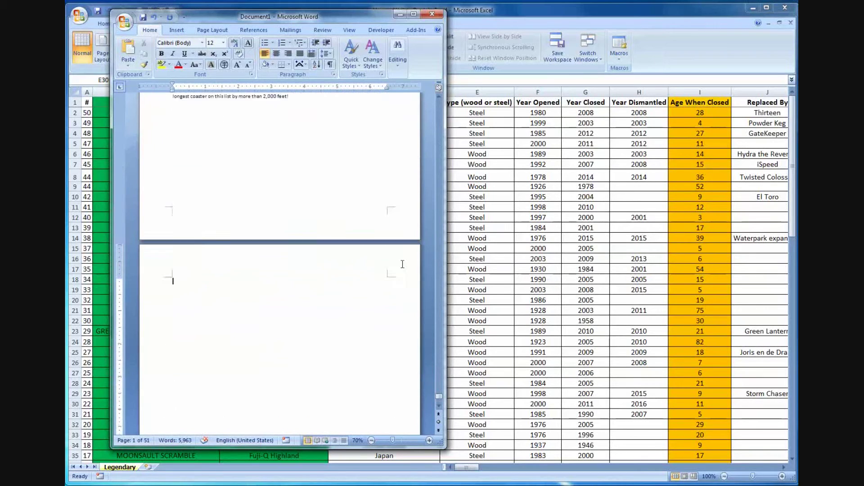
{"action": "scroll", "coordinate": [401, 261], "scroll_direction": "up", "scroll_amount": 5}
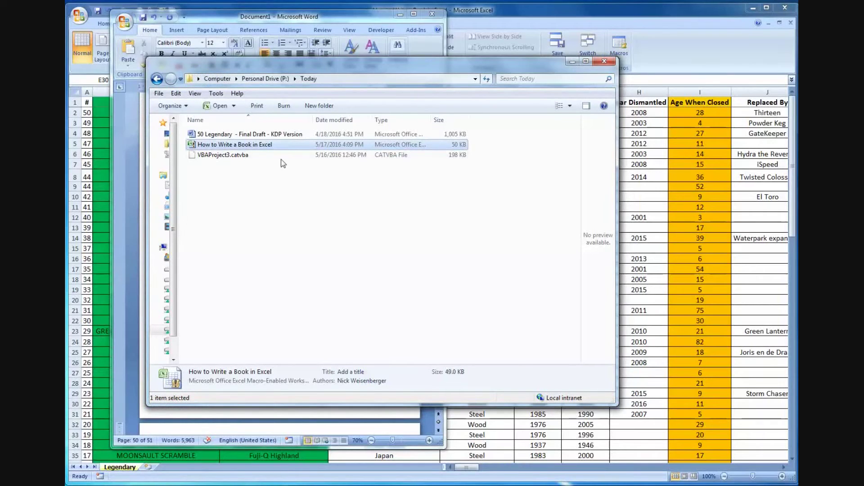
{"action": "double_click", "coordinate": [290, 136]}
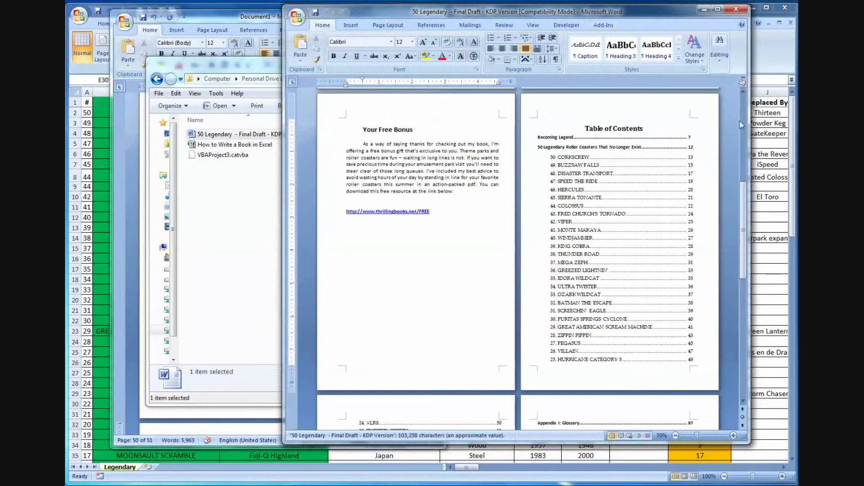
{"action": "mouse_move", "coordinate": [743, 186]}
{"action": "left_mouse_down"}
{"action": "mouse_move", "coordinate": [739, 102]}
{"action": "mouse_move", "coordinate": [693, 138]}
{"action": "left_mouse_up"}
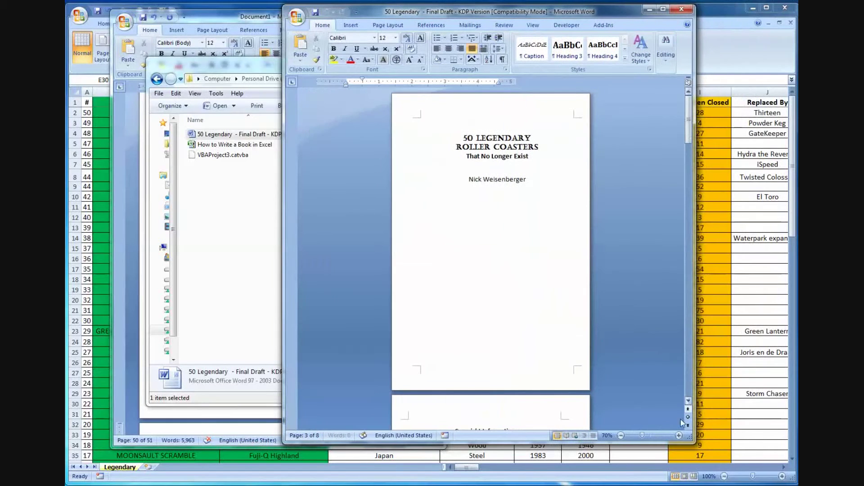
{"action": "left_click", "coordinate": [678, 436]}
{"action": "left_click_drag", "start_coordinate": [693, 117], "coordinate": [687, 352]}
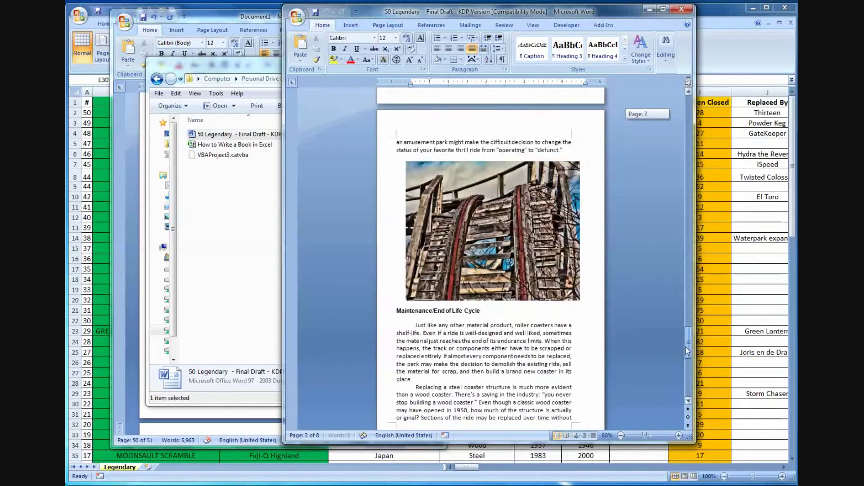
{"action": "left_click_drag", "start_coordinate": [688, 351], "coordinate": [686, 371]}
{"action": "scroll", "coordinate": [655, 300], "scroll_direction": "up", "scroll_amount": 10}
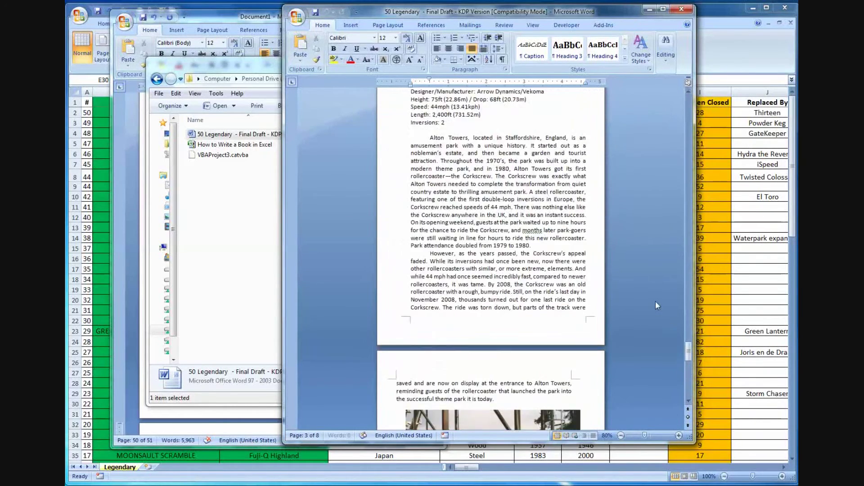
{"action": "scroll", "coordinate": [656, 301], "scroll_direction": "up", "scroll_amount": 3}
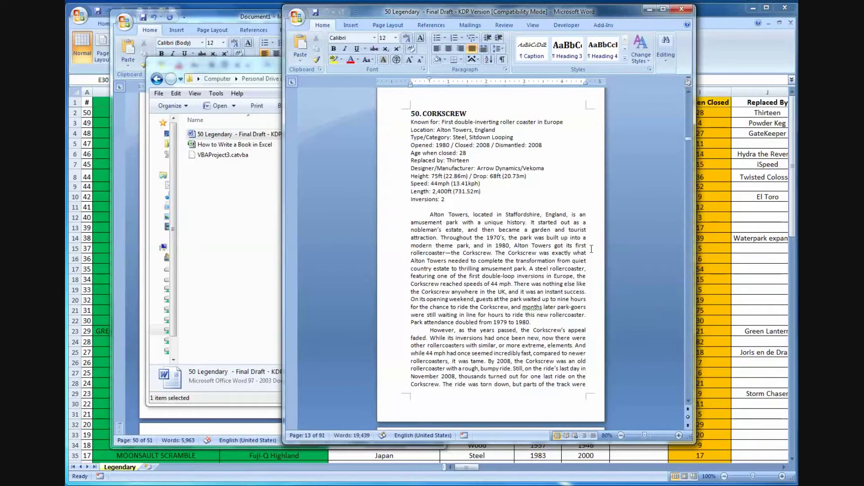
{"action": "scroll", "coordinate": [667, 149], "scroll_direction": "down", "scroll_amount": 5}
{"action": "scroll", "coordinate": [661, 175], "scroll_direction": "down", "scroll_amount": 10}
{"action": "scroll", "coordinate": [660, 175], "scroll_direction": "down", "scroll_amount": 10}
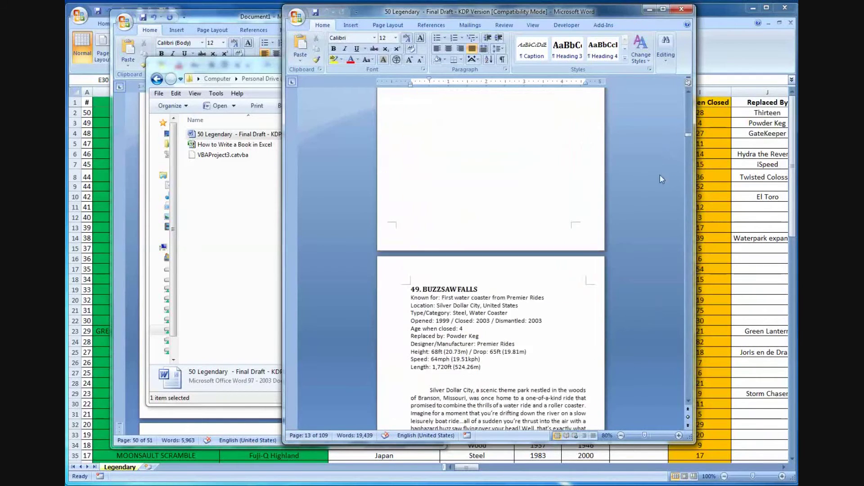
{"action": "scroll", "coordinate": [644, 177], "scroll_direction": "down", "scroll_amount": 5}
{"action": "mouse_move", "coordinate": [687, 138]}
{"action": "left_mouse_down"}
{"action": "mouse_move", "coordinate": [678, 395]}
{"action": "mouse_move", "coordinate": [672, 330]}
{"action": "left_mouse_up"}
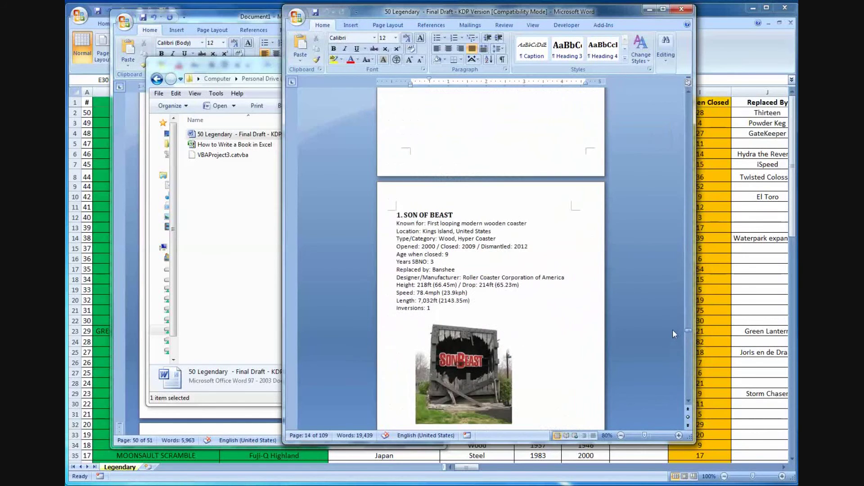
{"action": "scroll", "coordinate": [646, 301], "scroll_direction": "up", "scroll_amount": 5}
{"action": "scroll", "coordinate": [647, 301], "scroll_direction": "up", "scroll_amount": 5}
{"action": "scroll", "coordinate": [646, 300], "scroll_direction": "up", "scroll_amount": 5}
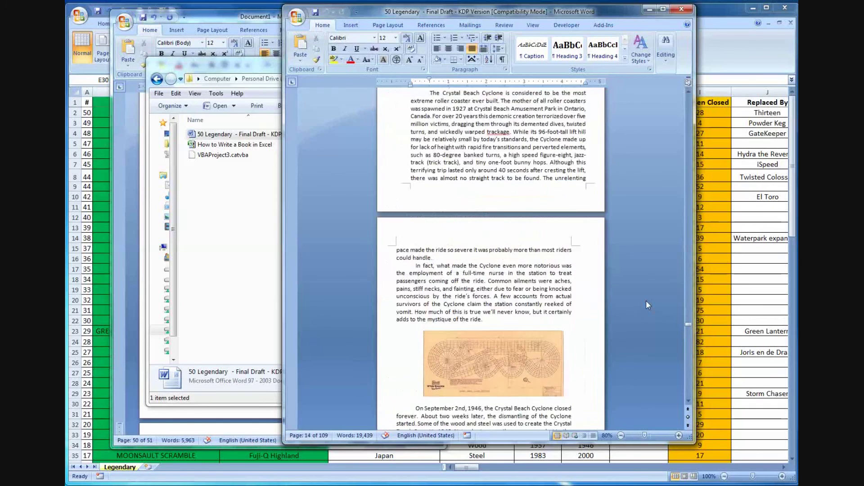
{"action": "scroll", "coordinate": [647, 301], "scroll_direction": "up", "scroll_amount": 5}
{"action": "scroll", "coordinate": [647, 301], "scroll_direction": "up", "scroll_amount": 5}
{"action": "scroll", "coordinate": [646, 301], "scroll_direction": "up", "scroll_amount": 8}
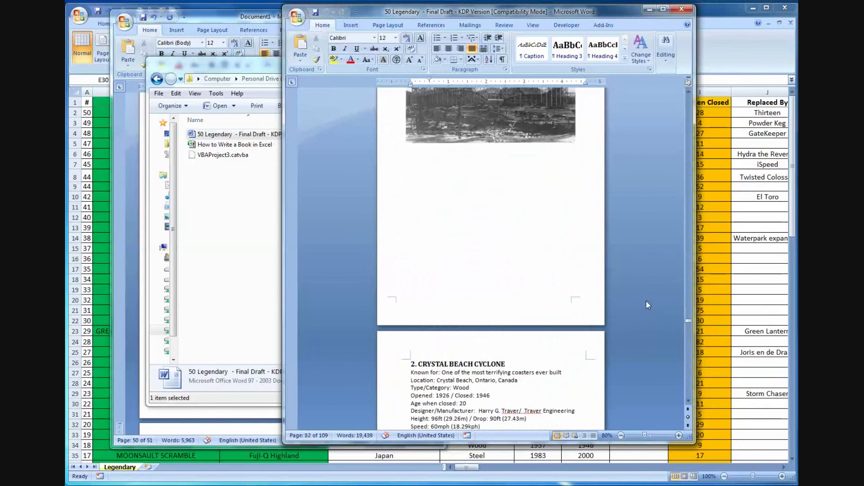